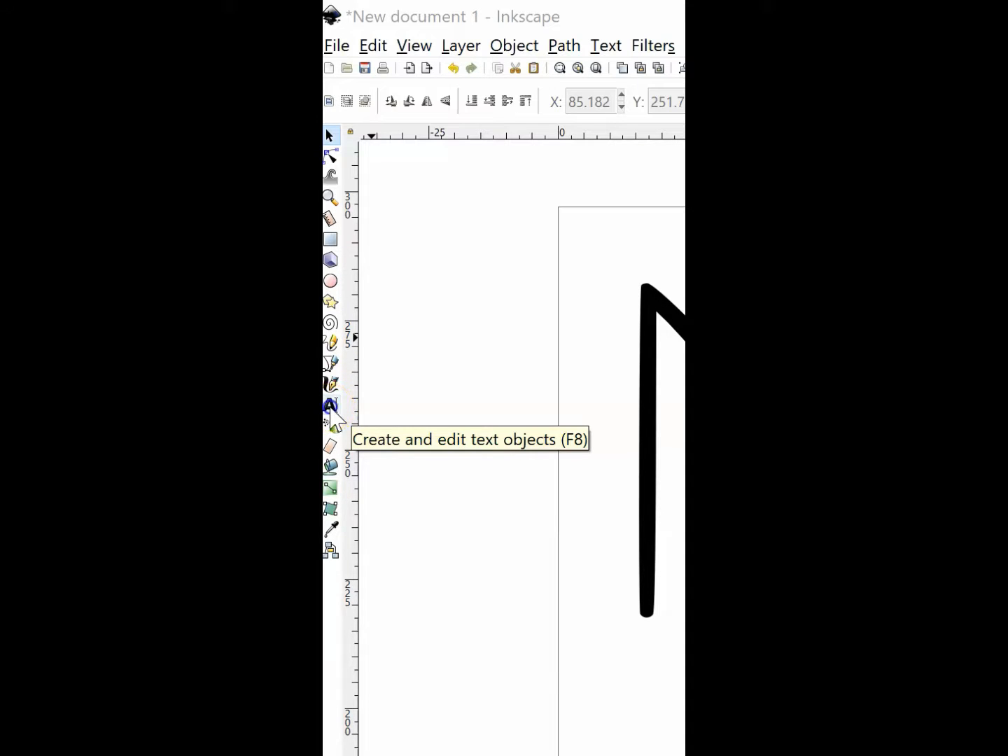
# Create a text frame in the empty space below the left NOEL and enter MERRY.
pyautogui.click(331, 407)
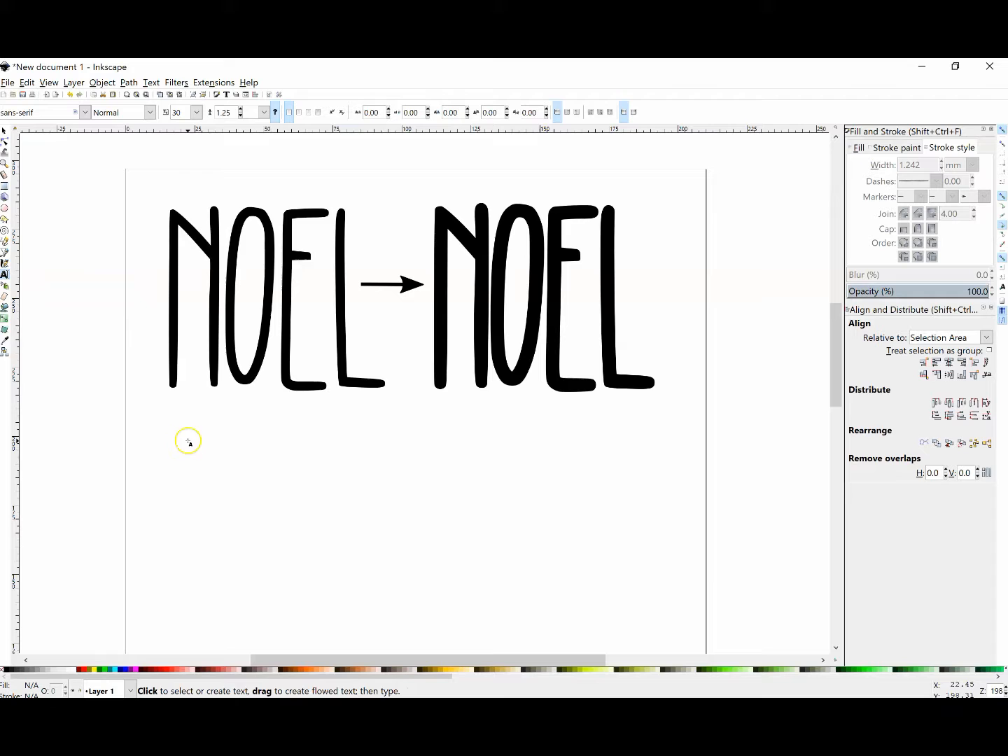
pyautogui.moveTo(187, 441); pyautogui.dragTo(545, 574)
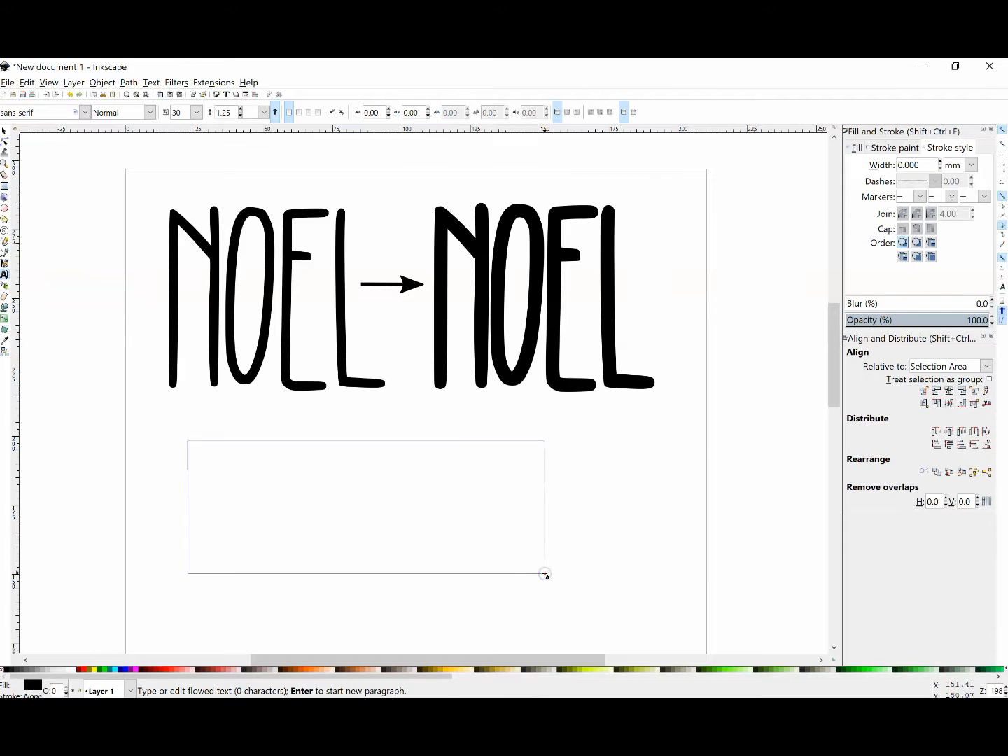
pyautogui.write('MERRY')
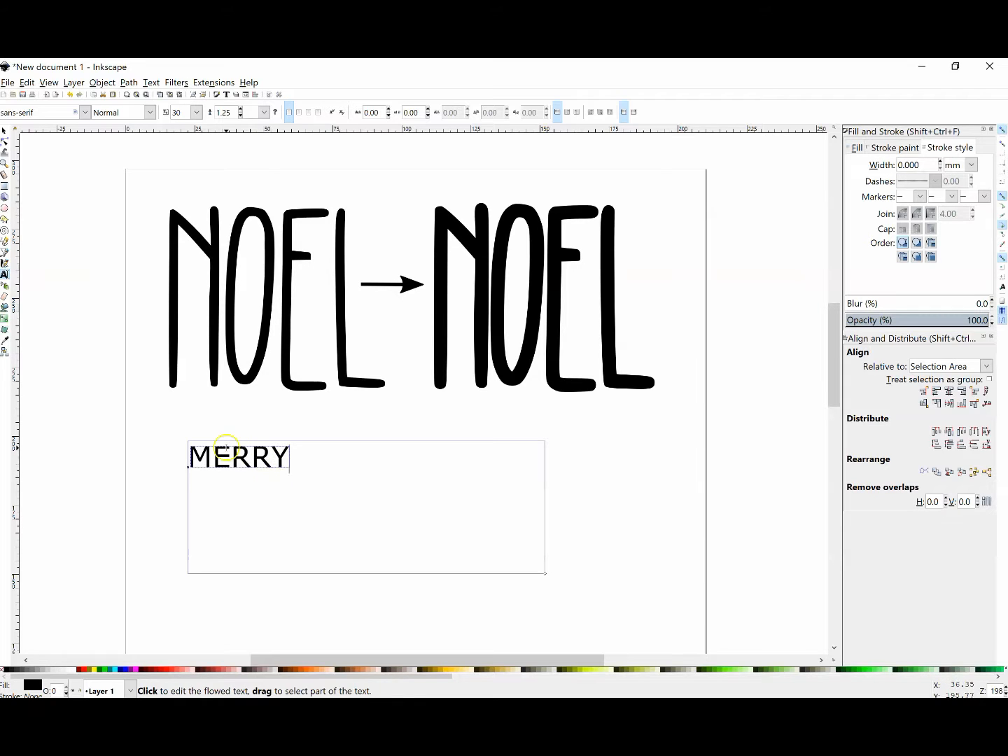
# Set the MERRY text's font to KL Thorny and enlarge the word to about 90 × 65 mm.
pyautogui.moveTo(289, 459); pyautogui.dragTo(189, 458)
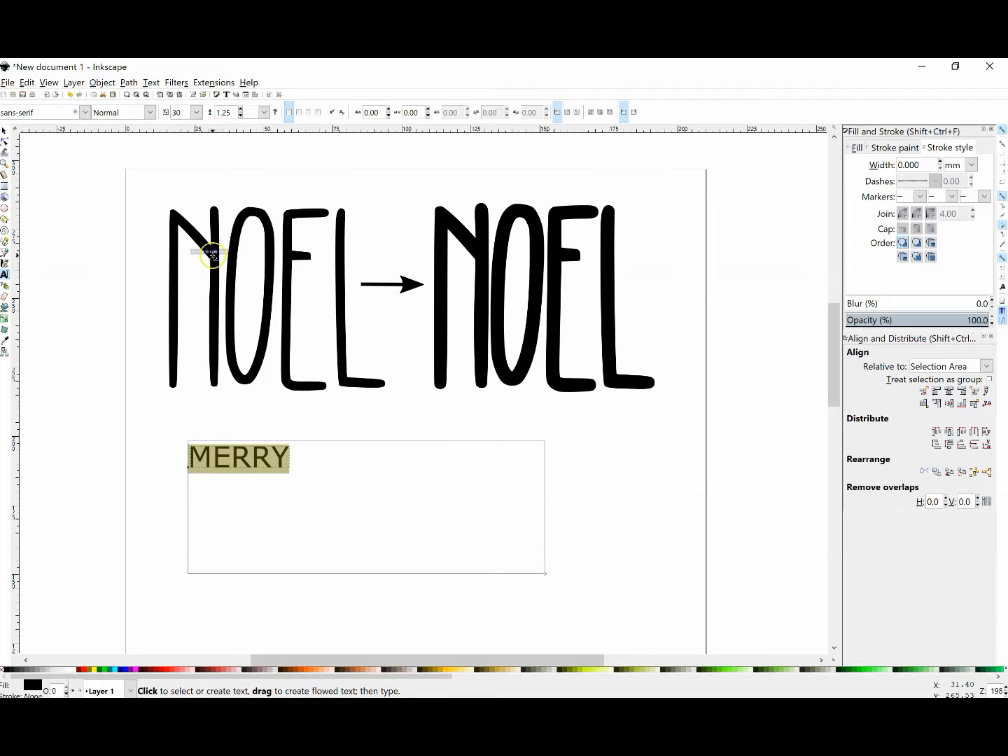
pyautogui.moveTo(36, 112); pyautogui.dragTo(2, 112)
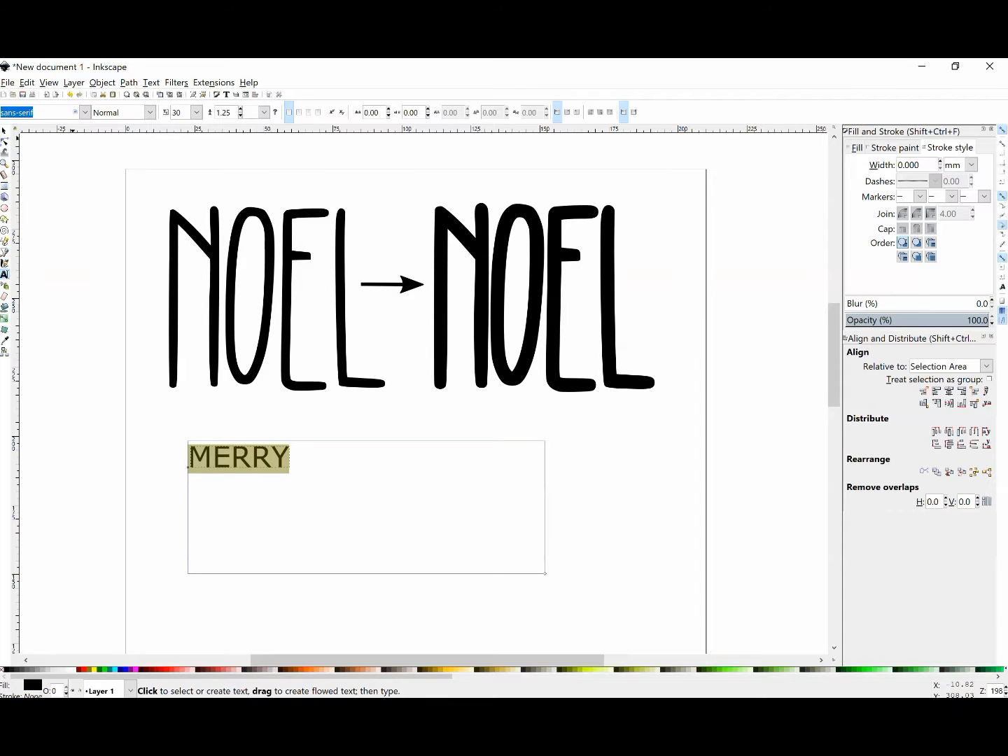
pyautogui.write('kl')
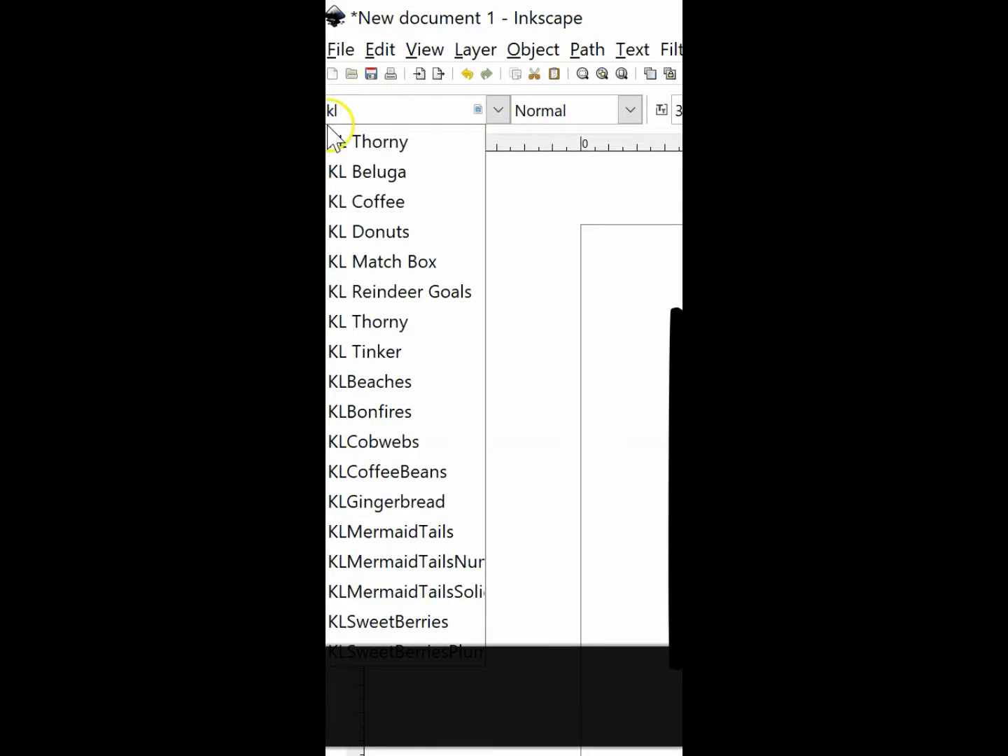
pyautogui.click(373, 143)
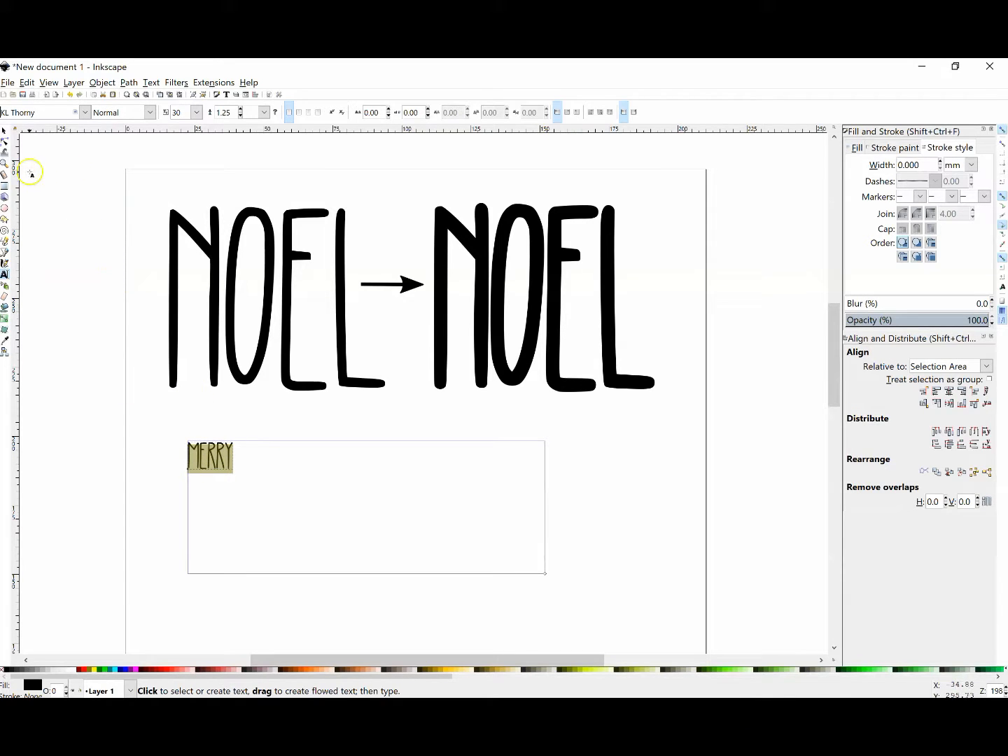
pyautogui.click(5, 132)
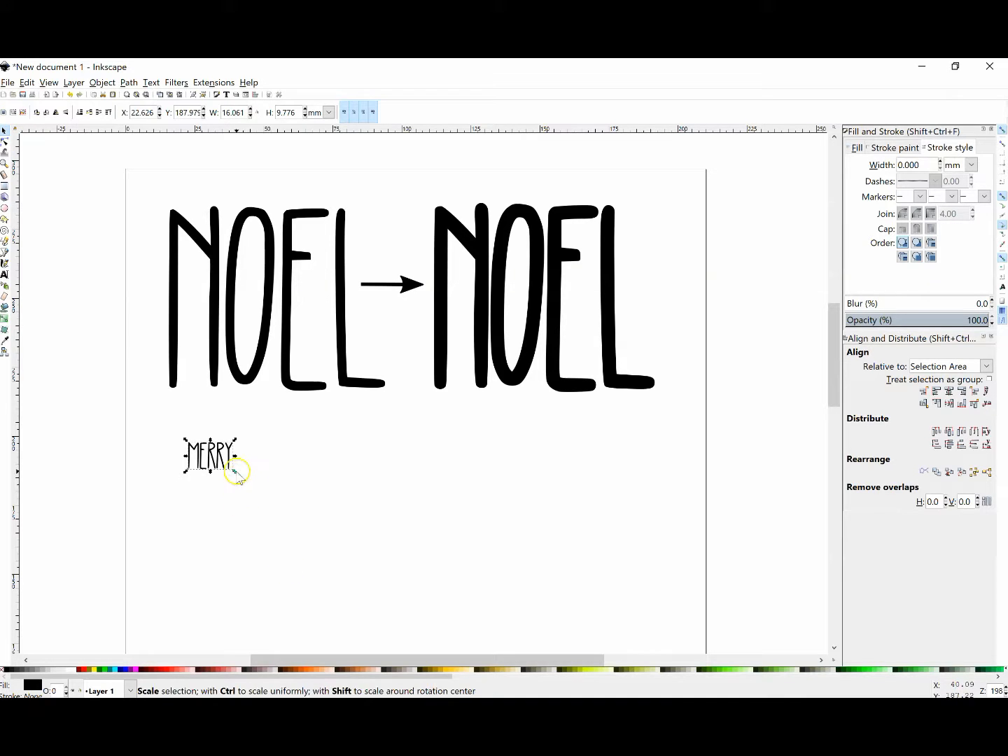
pyautogui.moveTo(237, 473); pyautogui.dragTo(442, 612)
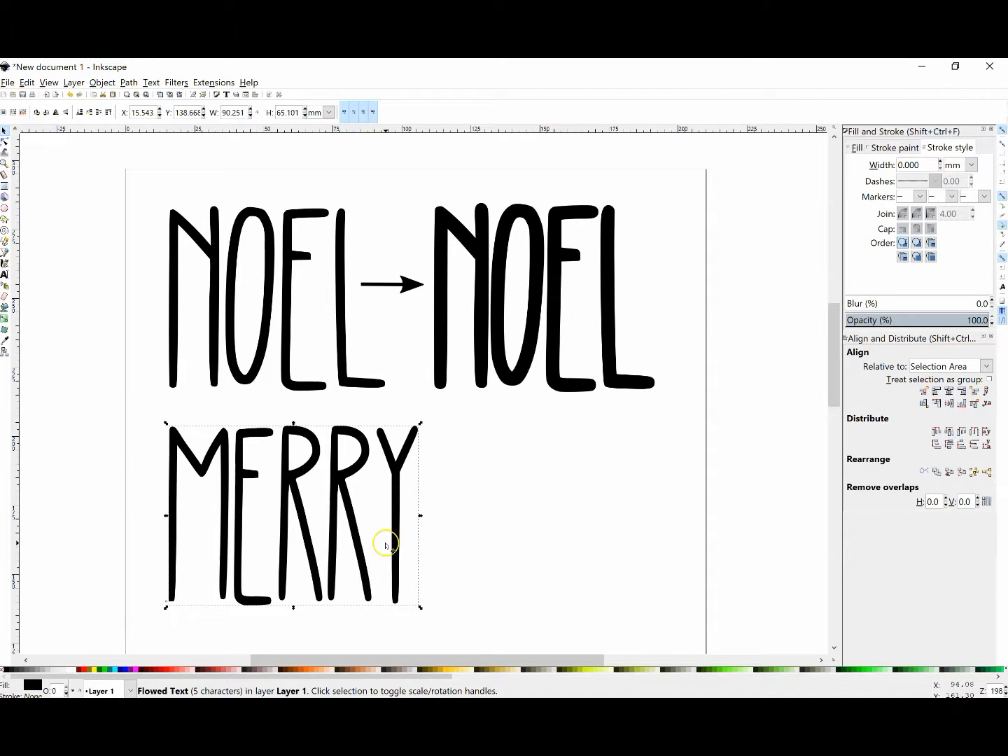
# Paste a copy of MERRY and arrange the two words side by side beneath the two NOEL words.
pyautogui.hotkey('ctrl', 'v')
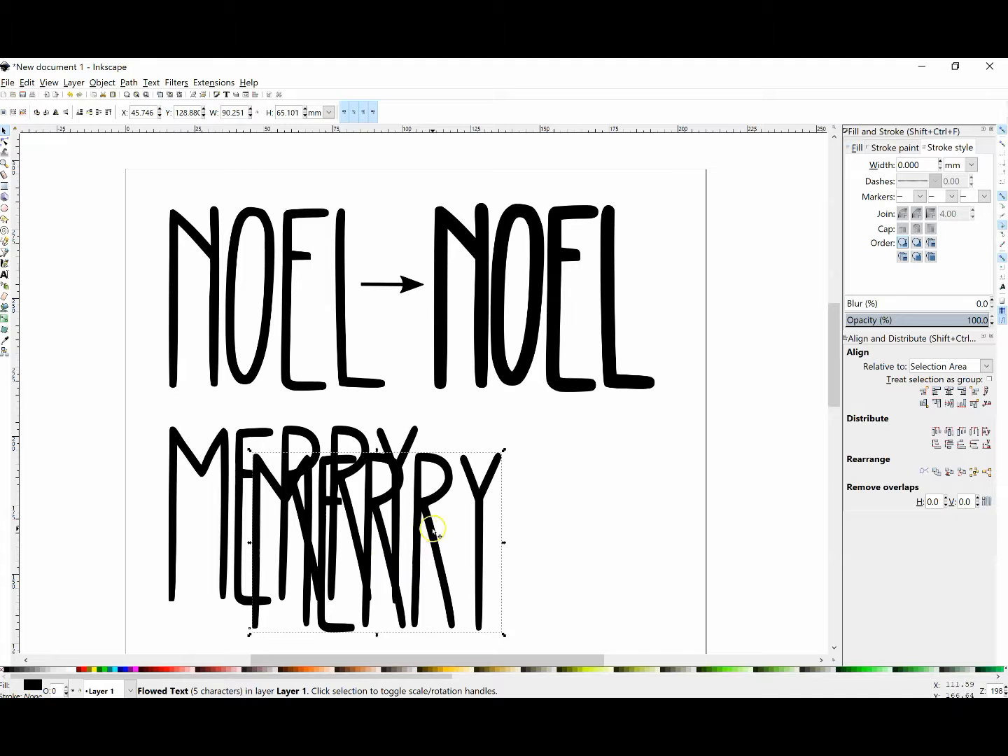
pyautogui.moveTo(434, 529); pyautogui.dragTo(629, 502)
pyautogui.click(397, 490)
pyautogui.moveTo(397, 490); pyautogui.dragTo(366, 483)
pyautogui.moveTo(478, 461); pyautogui.dragTo(471, 465)
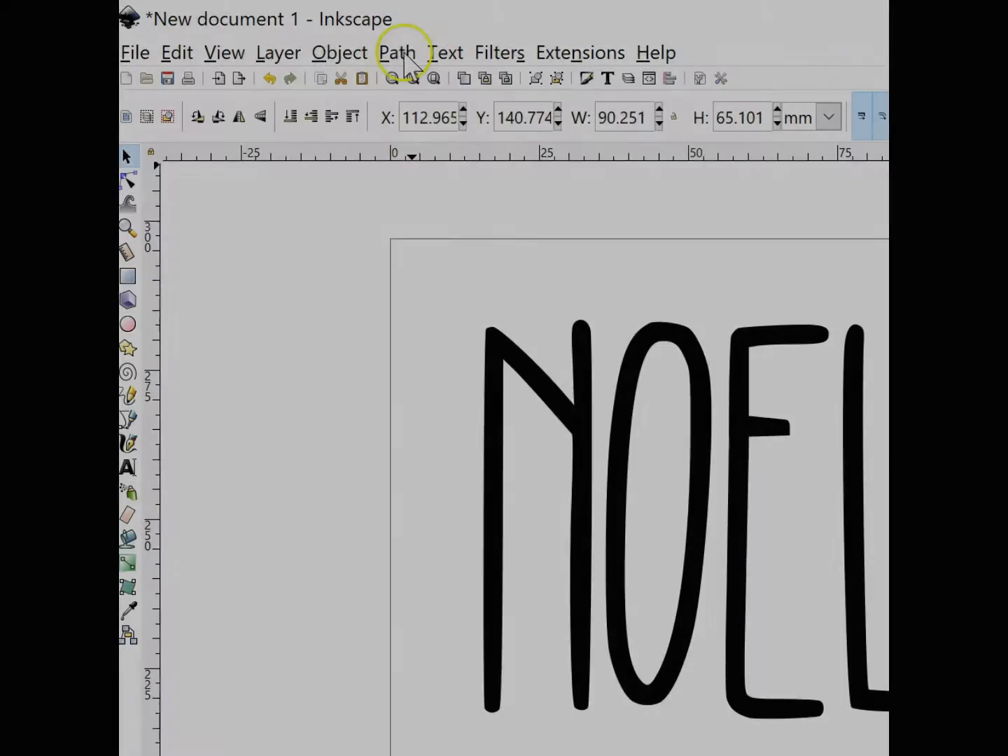
# Convert the right MERRY copy to paths and ungroup it into individual letters.
pyautogui.click(405, 56)
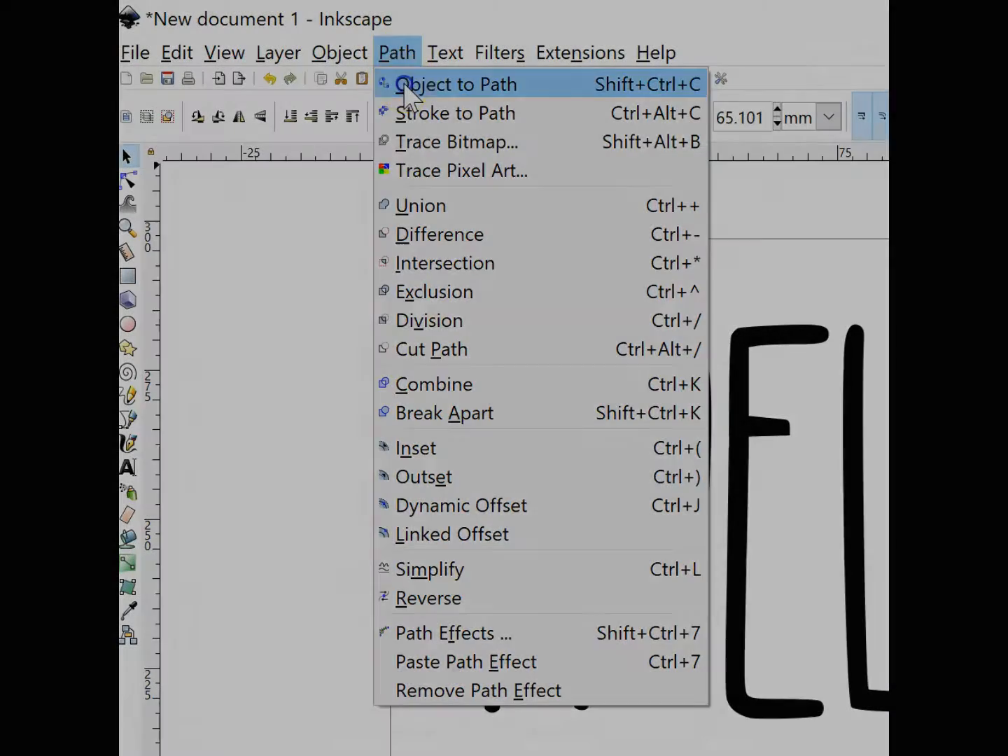
pyautogui.click(406, 85)
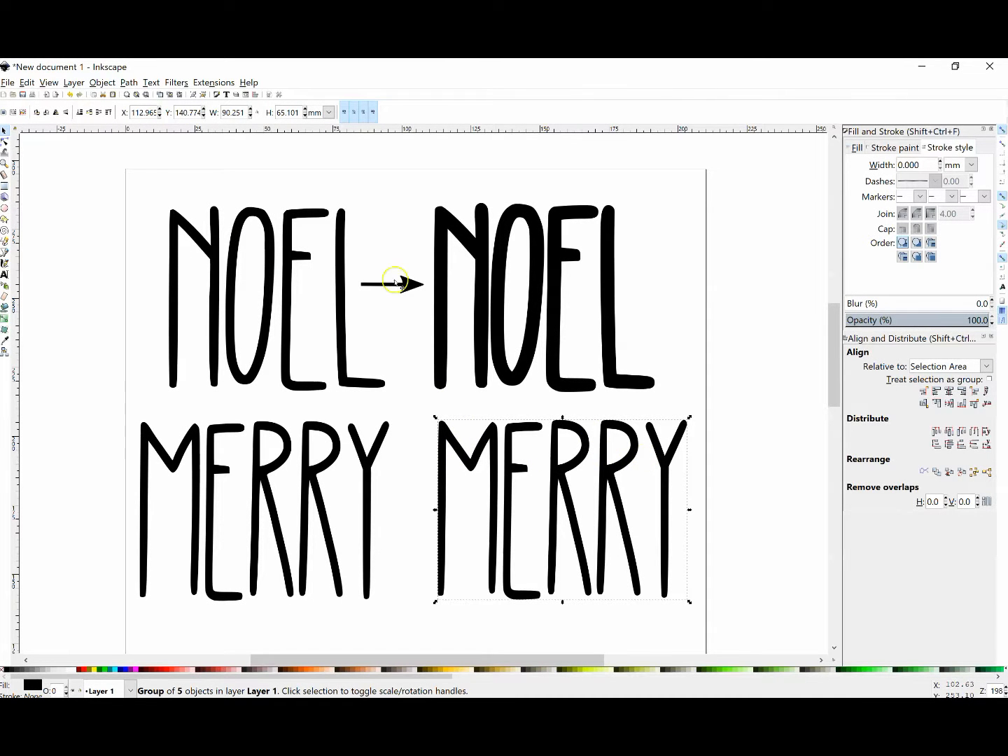
pyautogui.click(103, 83)
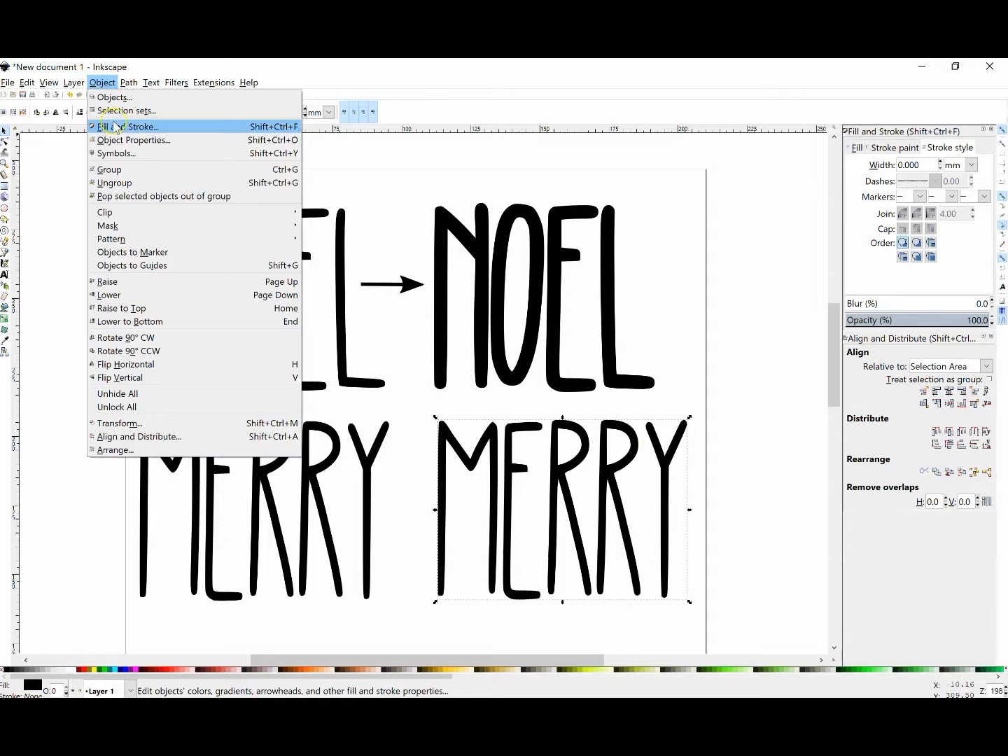
pyautogui.click(110, 183)
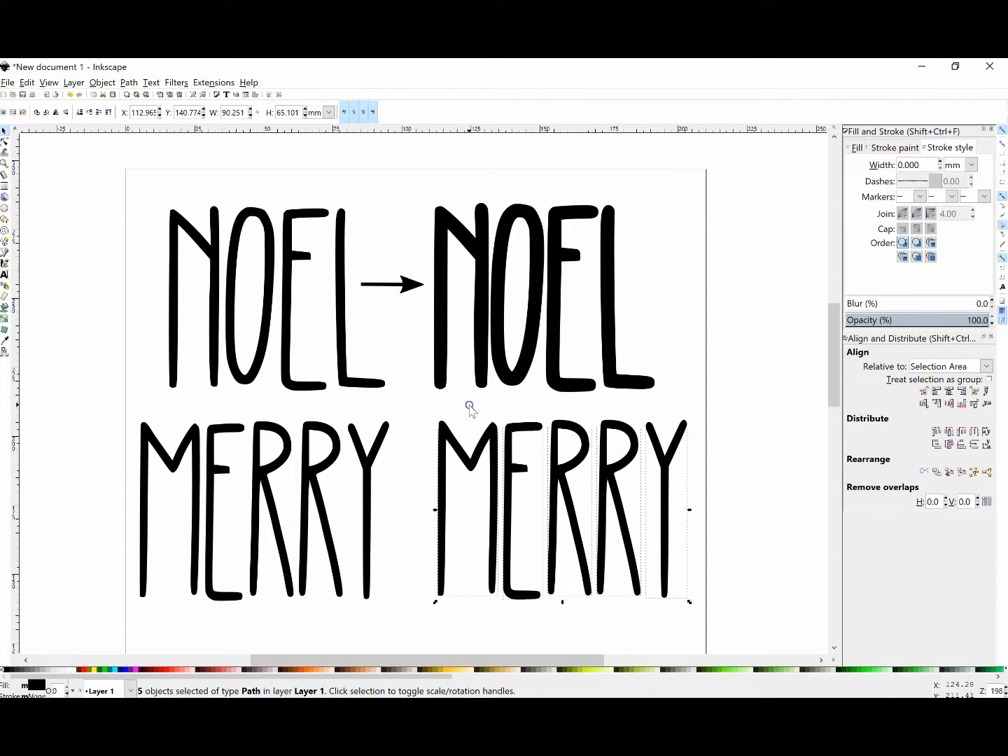
# Nudge the letter M of the right MERRY about 1 mm to the left, away from the E.
pyautogui.click(469, 406)
pyautogui.click(486, 443)
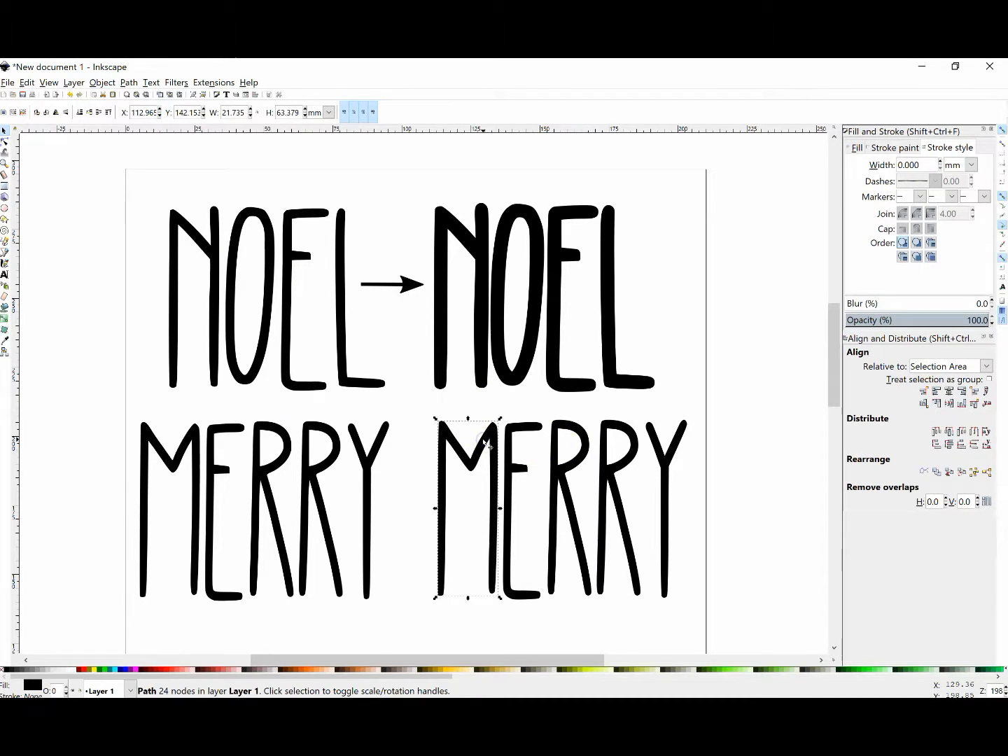
pyautogui.press('Left')
pyautogui.press('Left')
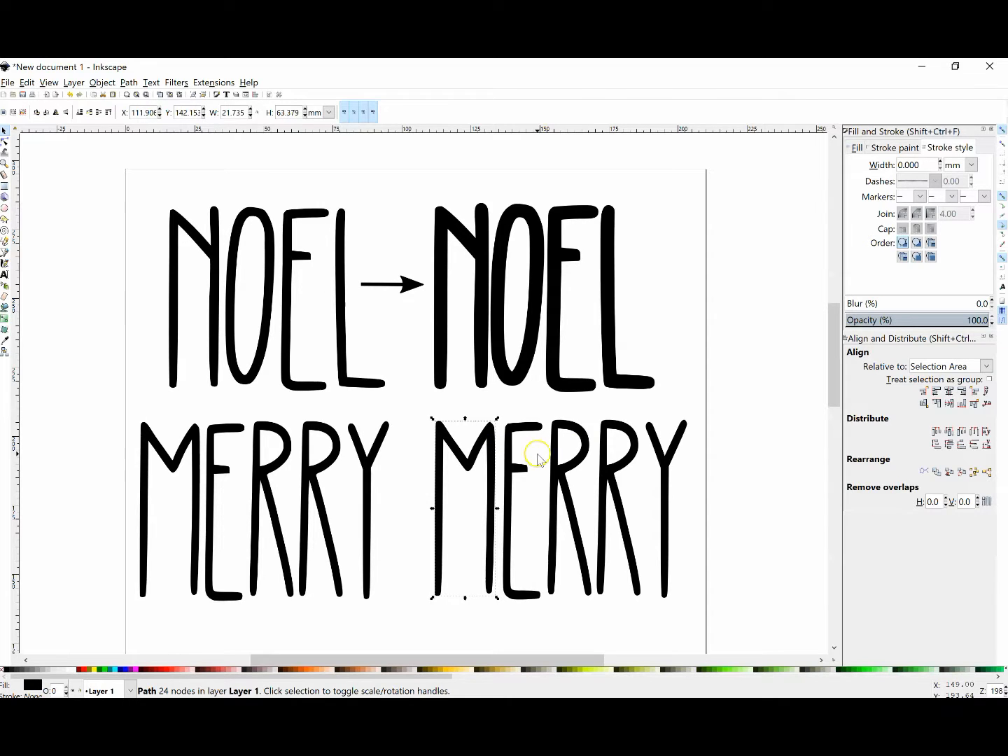
# Select all letters of the right MERRY and merge them into one path with Union.
pyautogui.click(419, 412)
pyautogui.moveTo(420, 412); pyautogui.dragTo(708, 636)
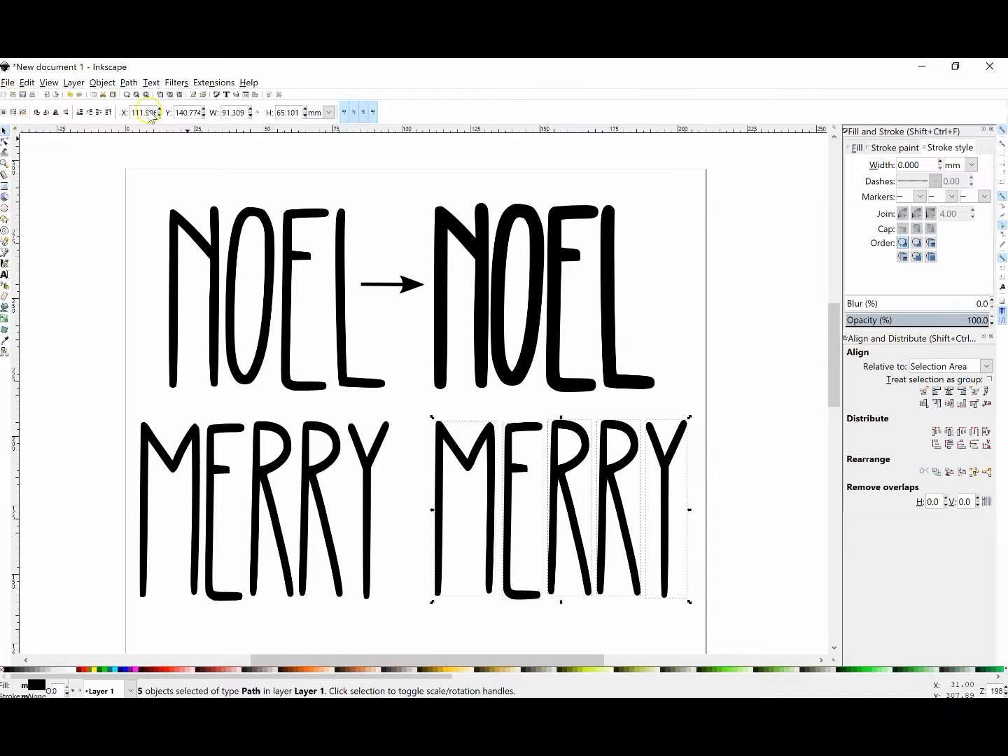
pyautogui.click(130, 82)
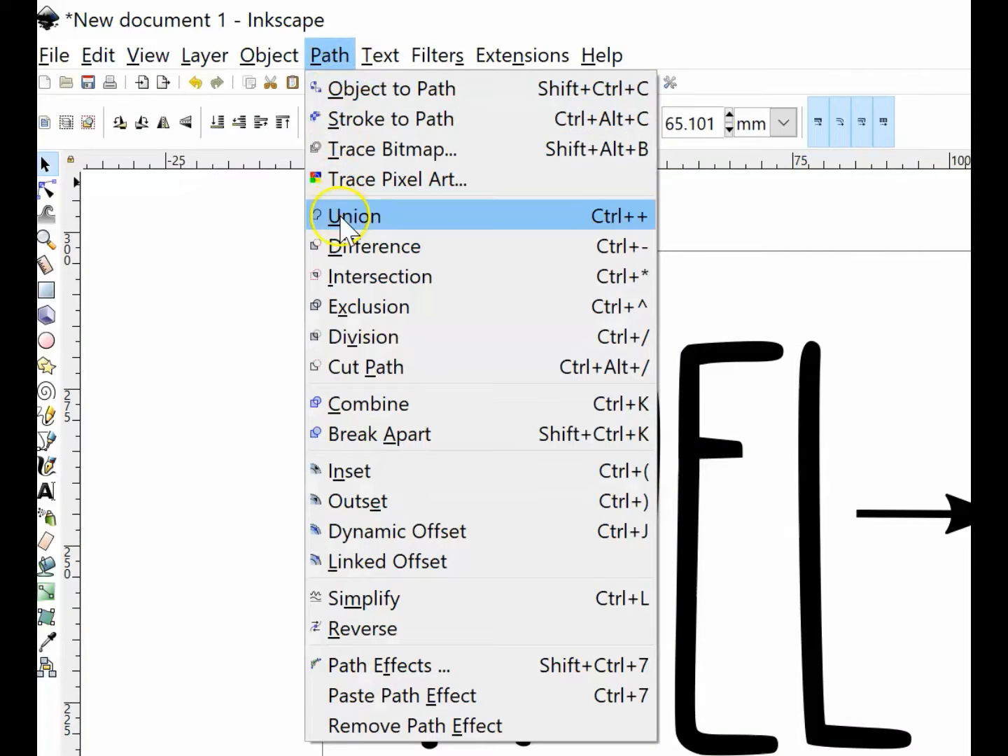
pyautogui.click(150, 158)
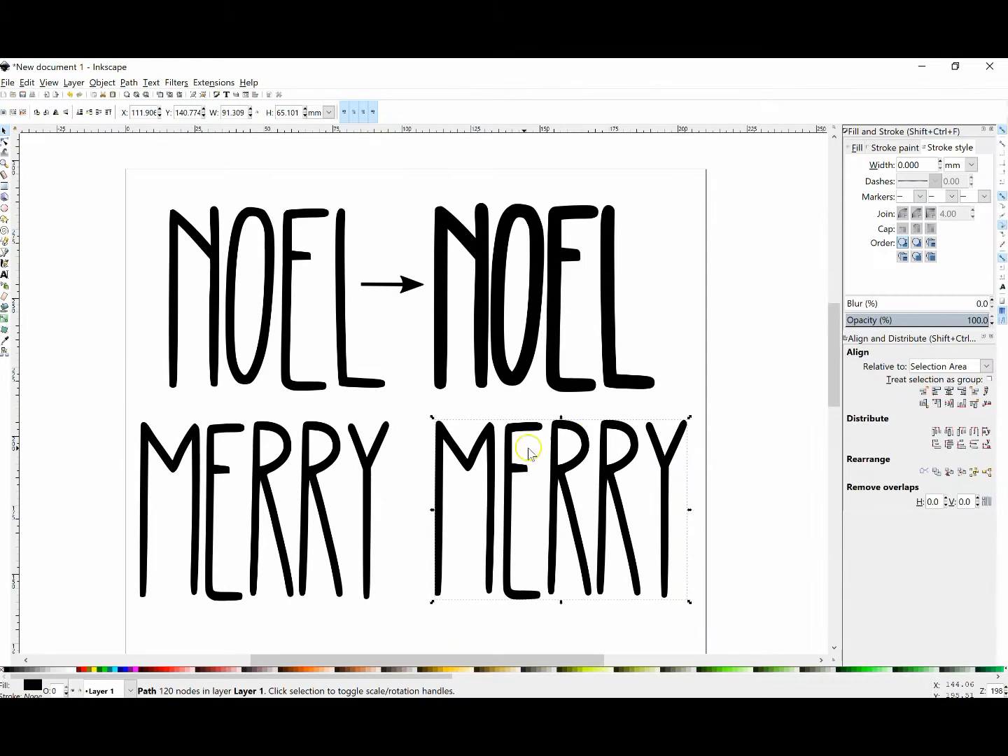
# Create a linked offset of the right MERRY and thicken the letters with an outset of about 0.78 pt.
pyautogui.click(130, 83)
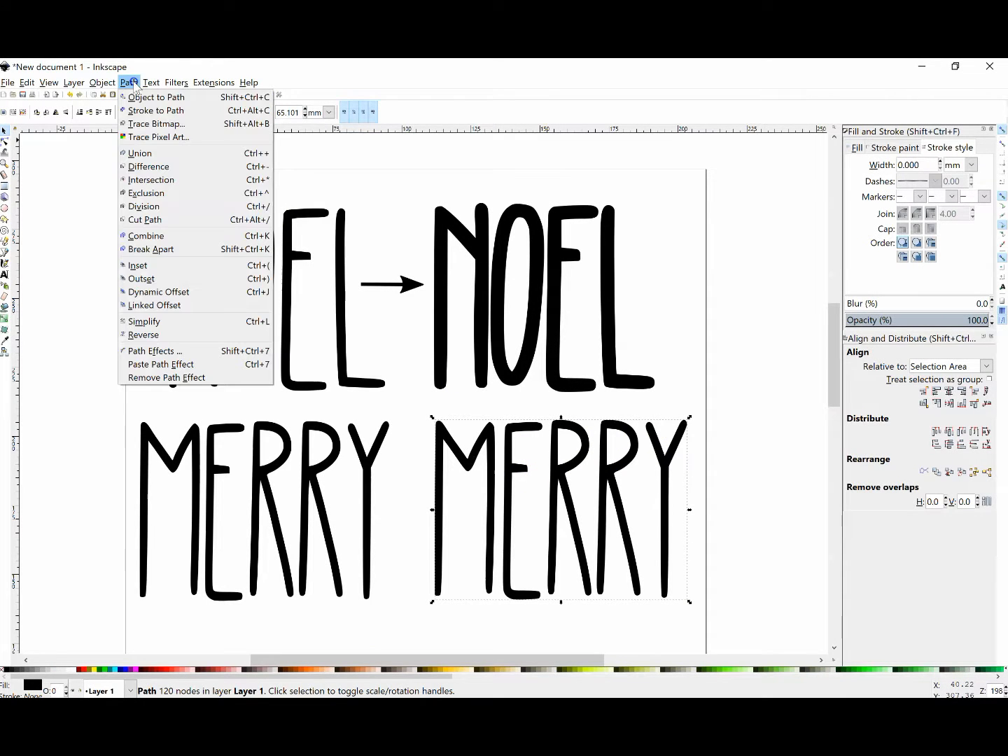
pyautogui.click(146, 307)
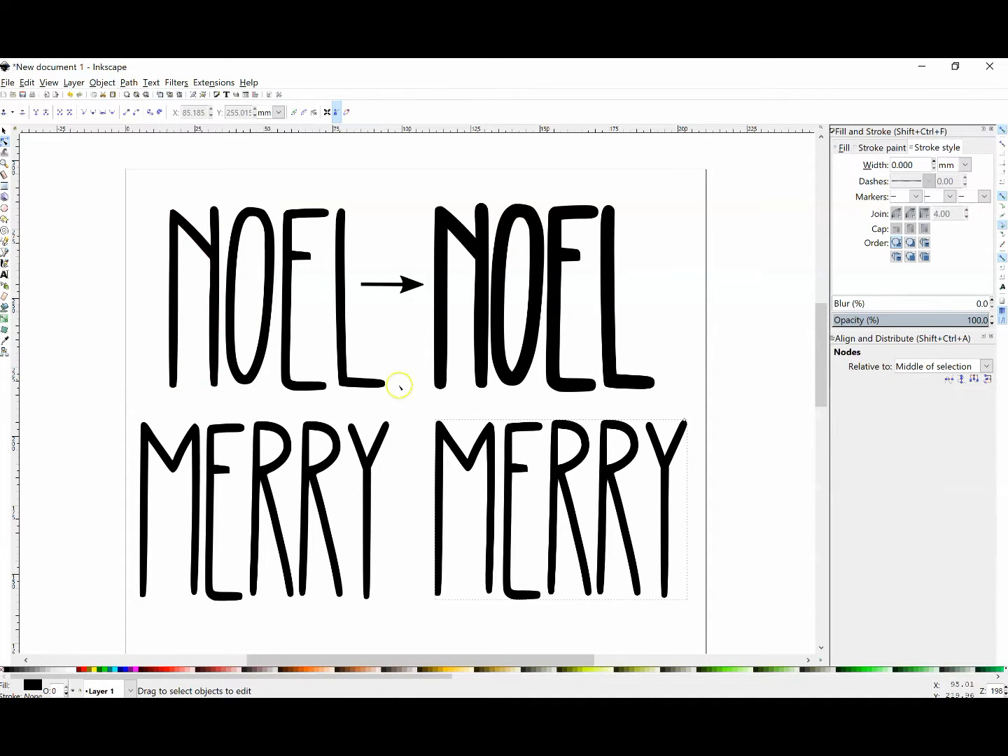
pyautogui.moveTo(684, 423); pyautogui.dragTo(684, 422)
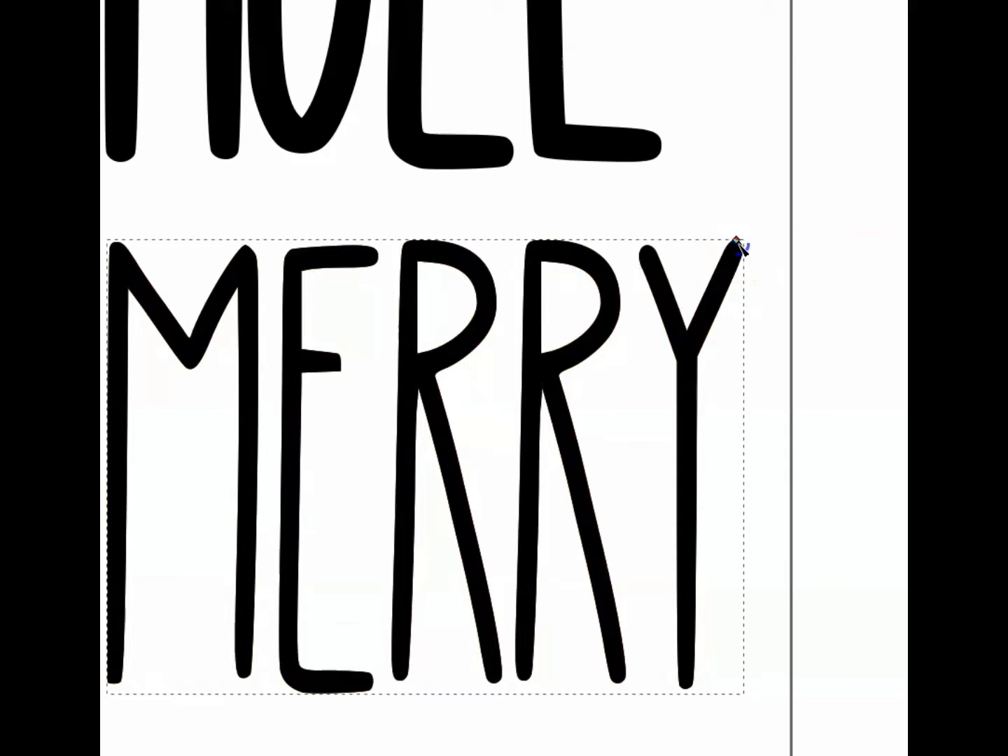
pyautogui.moveTo(737, 240); pyautogui.dragTo(725, 242)
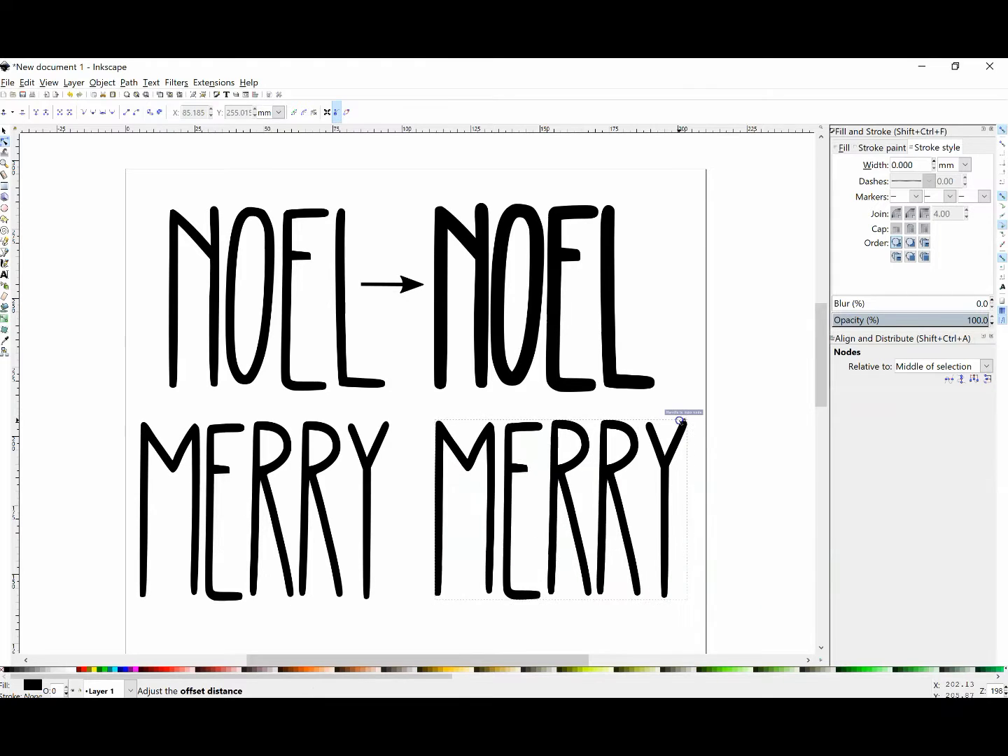
pyautogui.moveTo(681, 423); pyautogui.dragTo(677, 426)
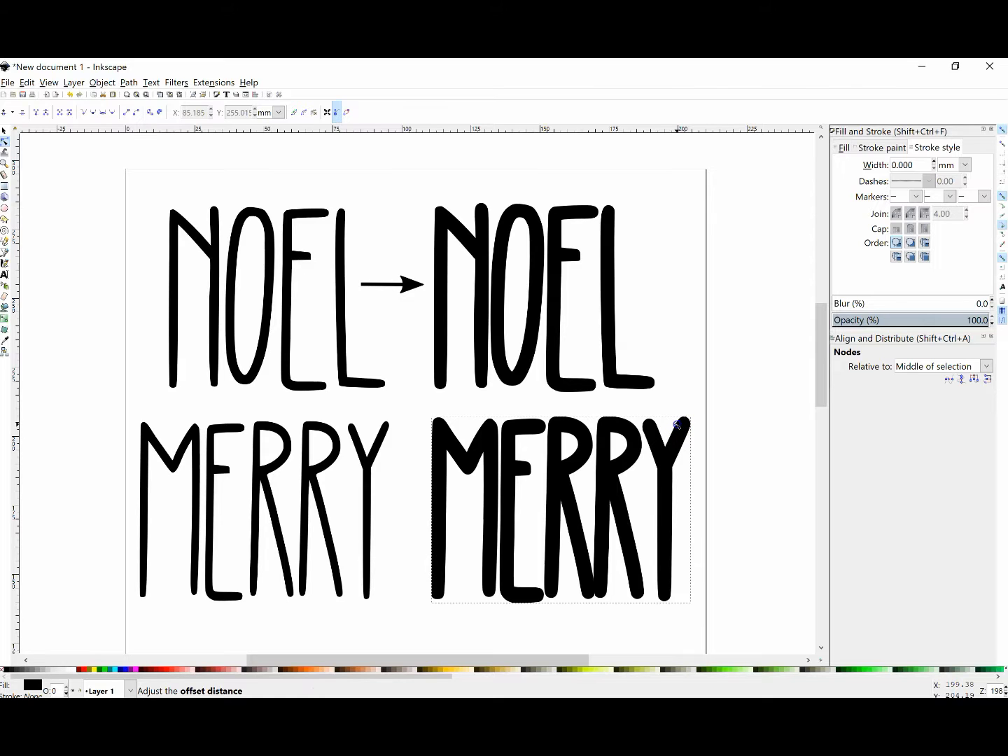
pyautogui.moveTo(677, 425); pyautogui.dragTo(678, 426)
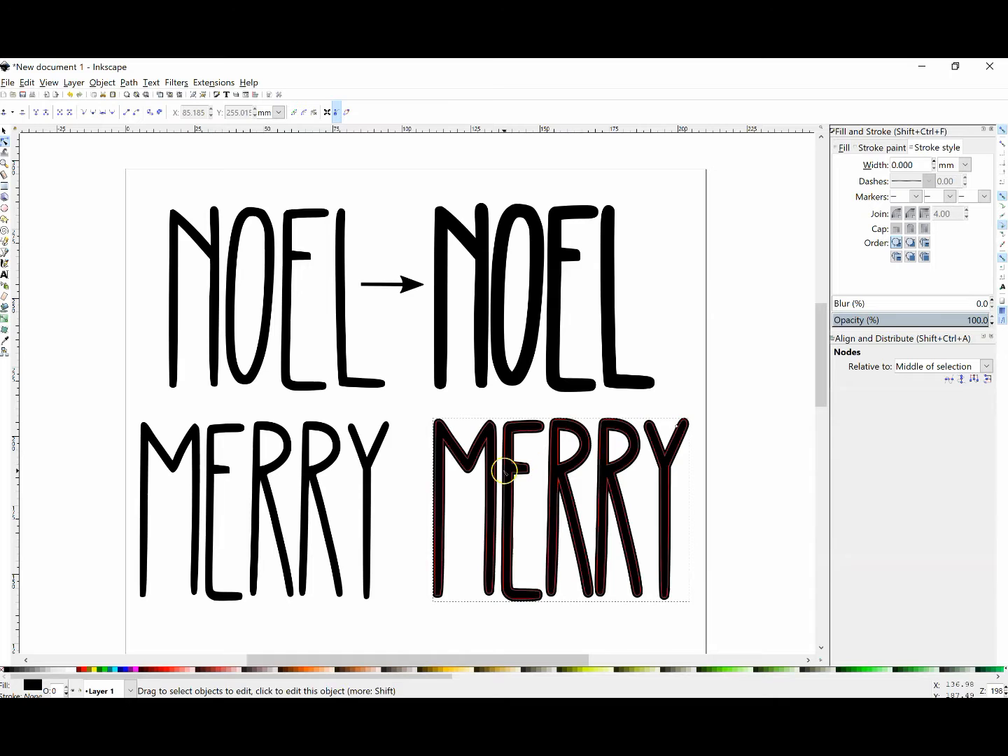
pyautogui.click(5, 132)
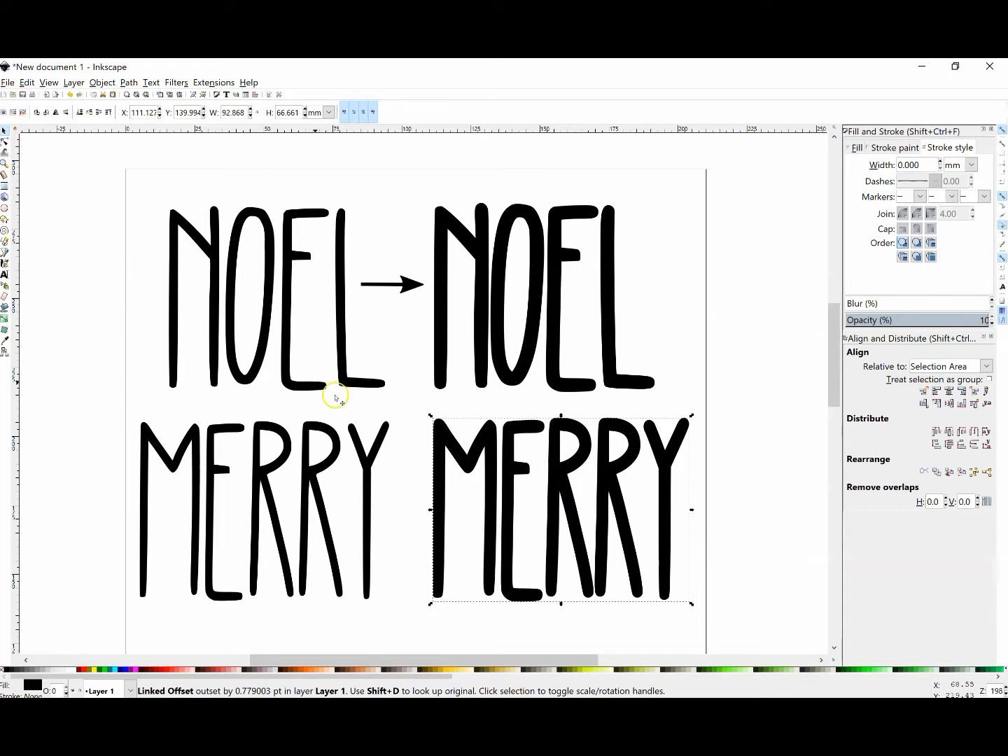
# Examine the original and offset contours of the right MERRY in outline display mode, and return to normal display.
pyautogui.click(49, 83)
pyautogui.moveTo(85, 111)
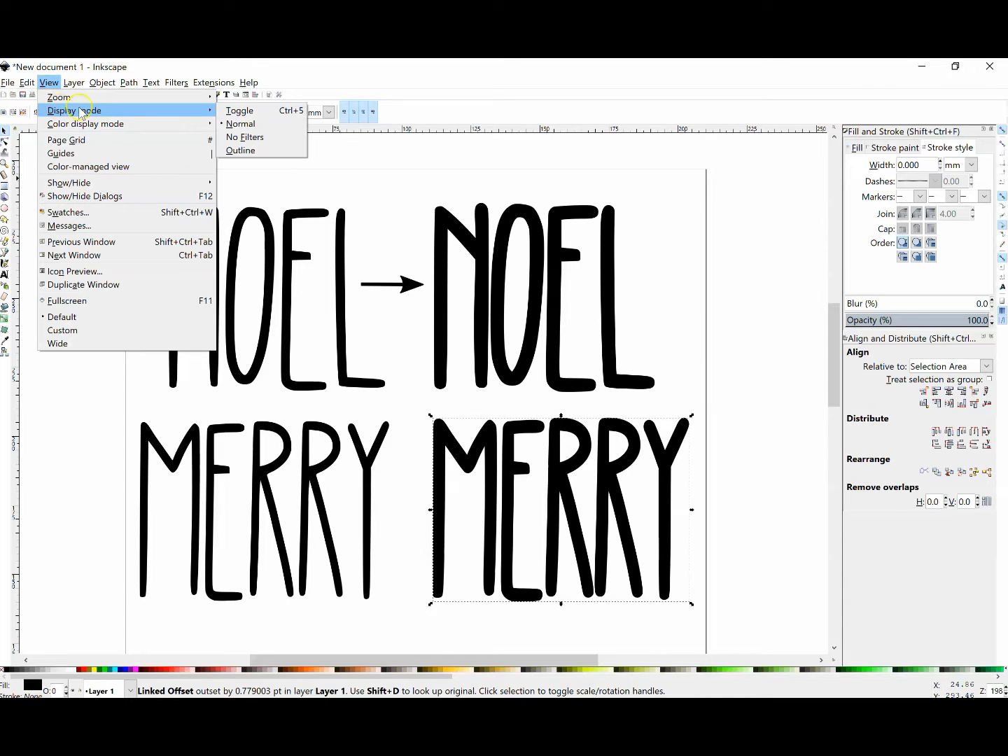
pyautogui.click(252, 151)
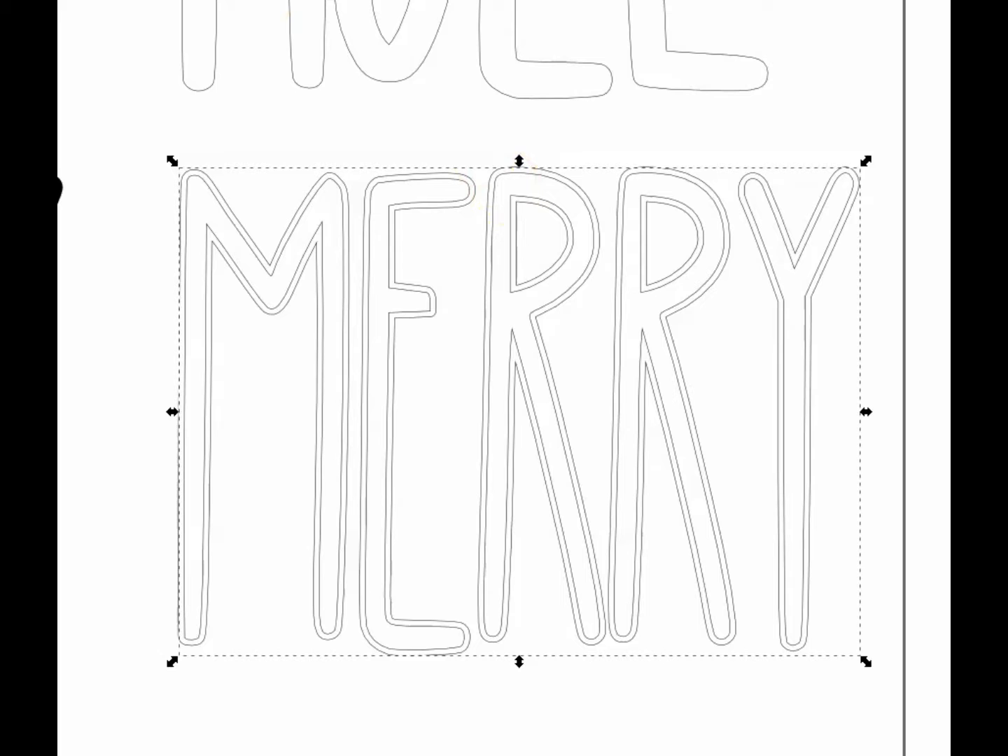
pyautogui.click(102, 82)
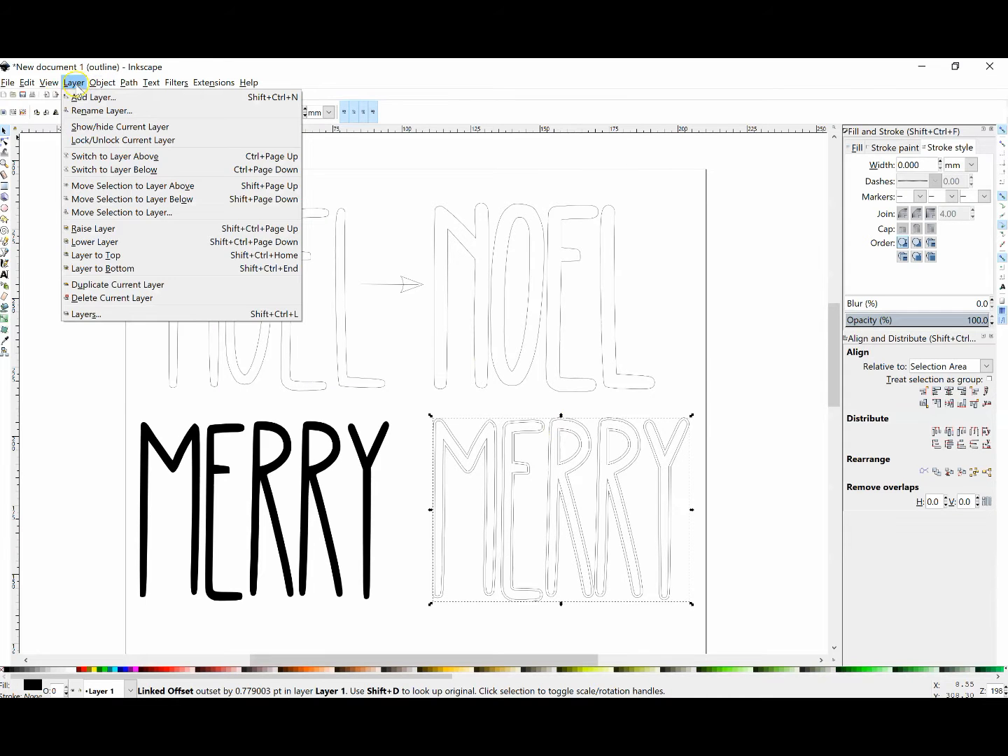
pyautogui.moveTo(59, 84)
pyautogui.moveTo(162, 111)
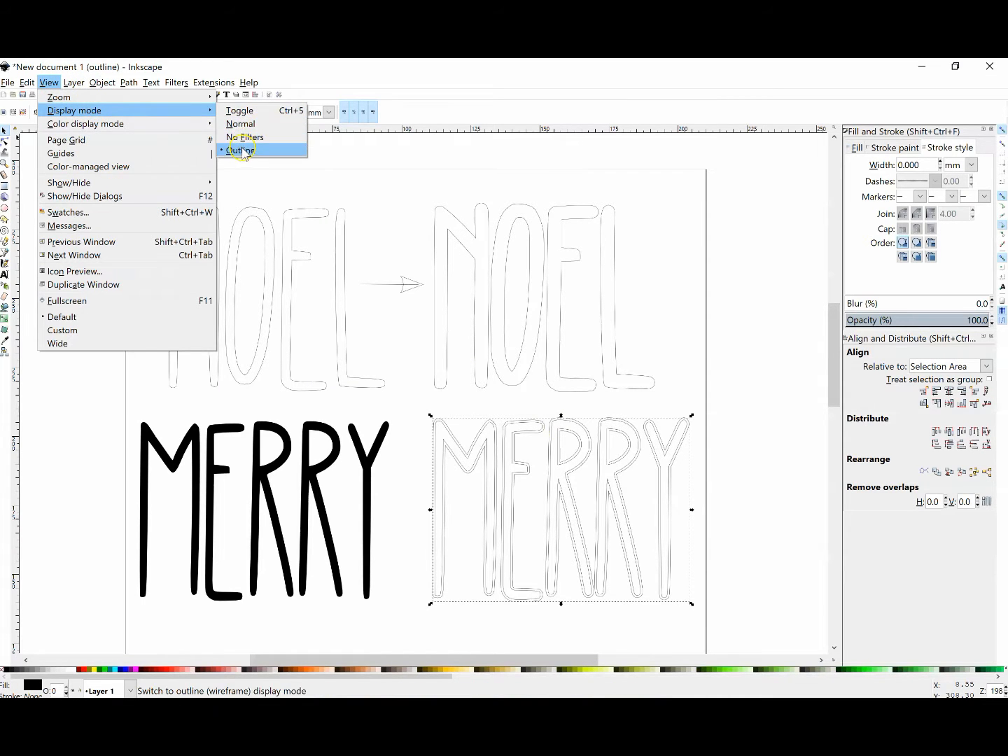
pyautogui.click(251, 128)
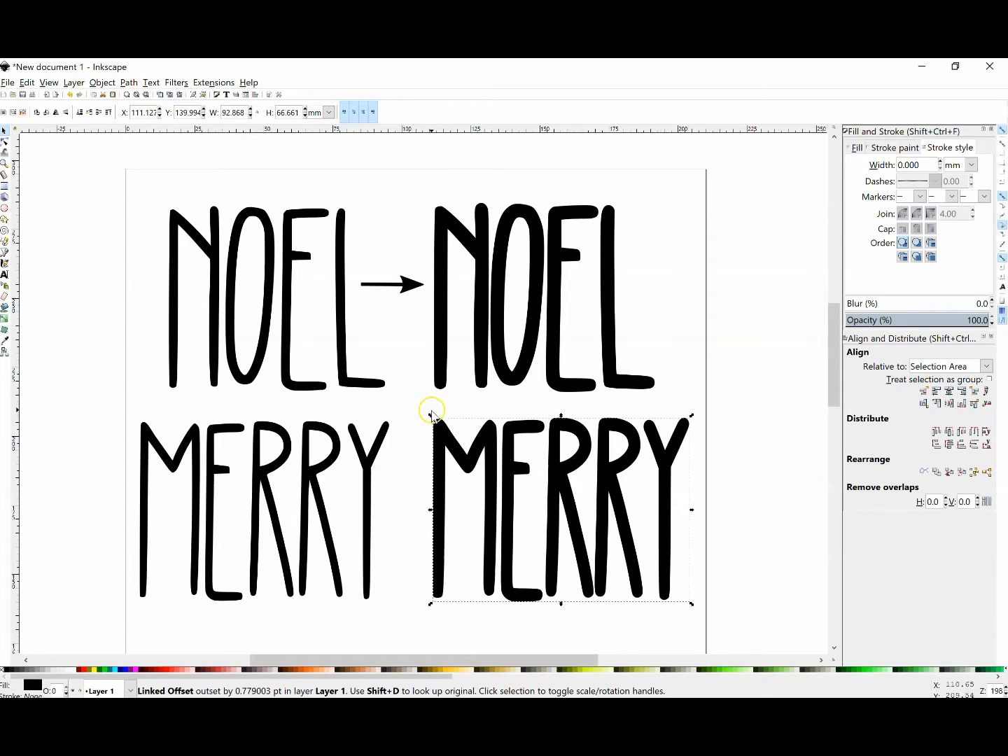
# Select the right MERRY path together with its linked offset and unite them into a single path.
pyautogui.moveTo(417, 412); pyautogui.dragTo(724, 624)
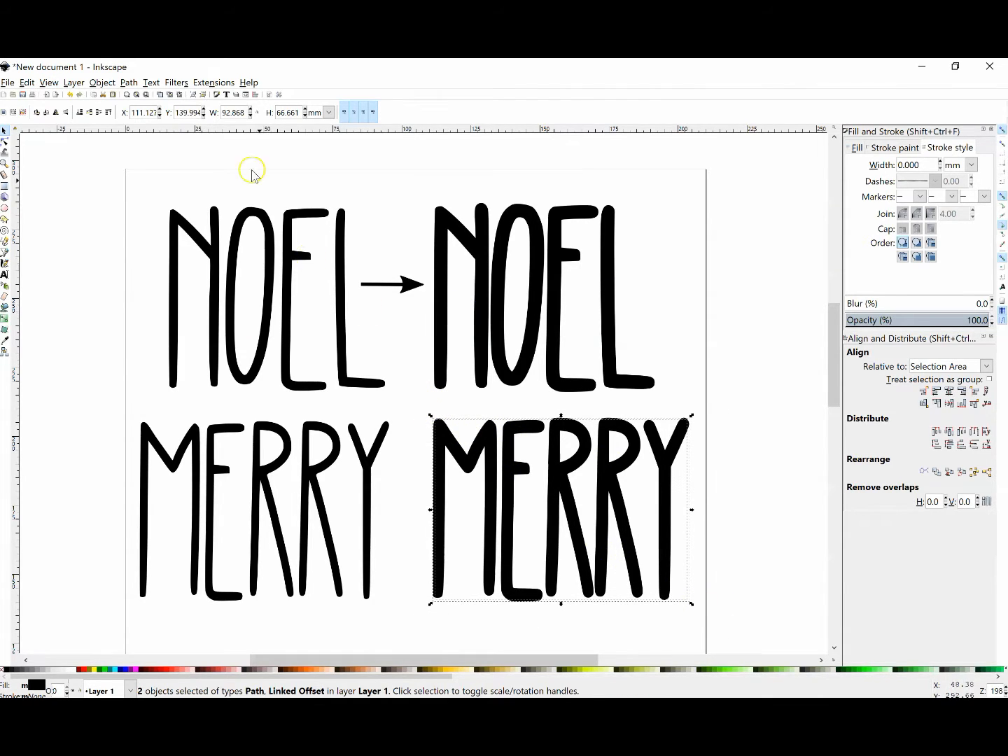
pyautogui.click(130, 83)
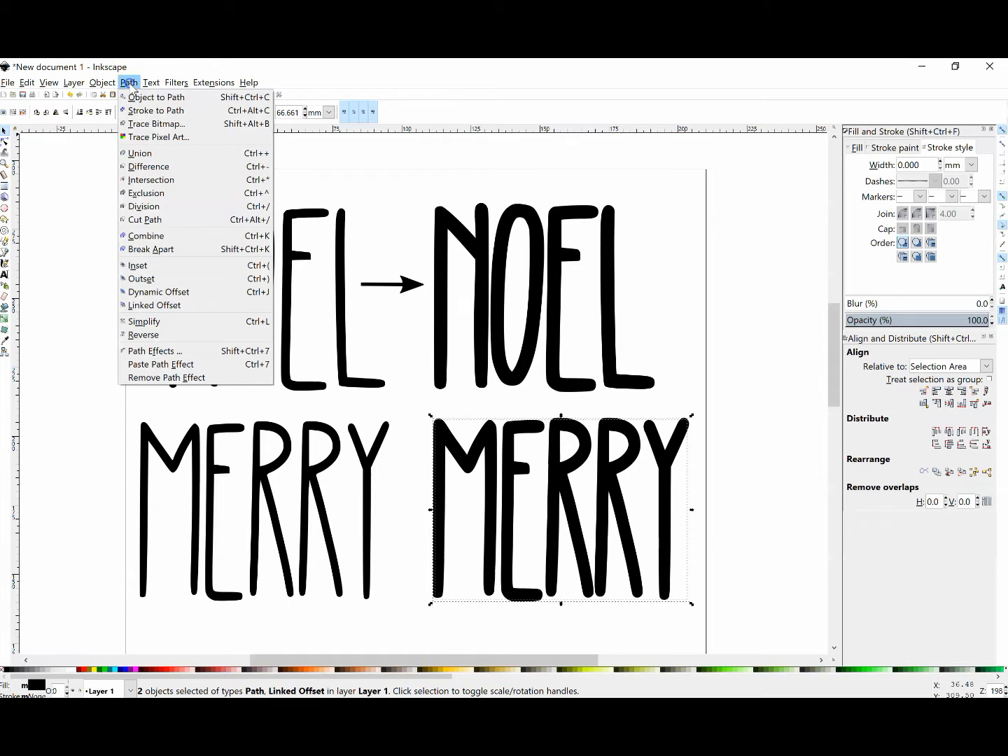
pyautogui.click(132, 152)
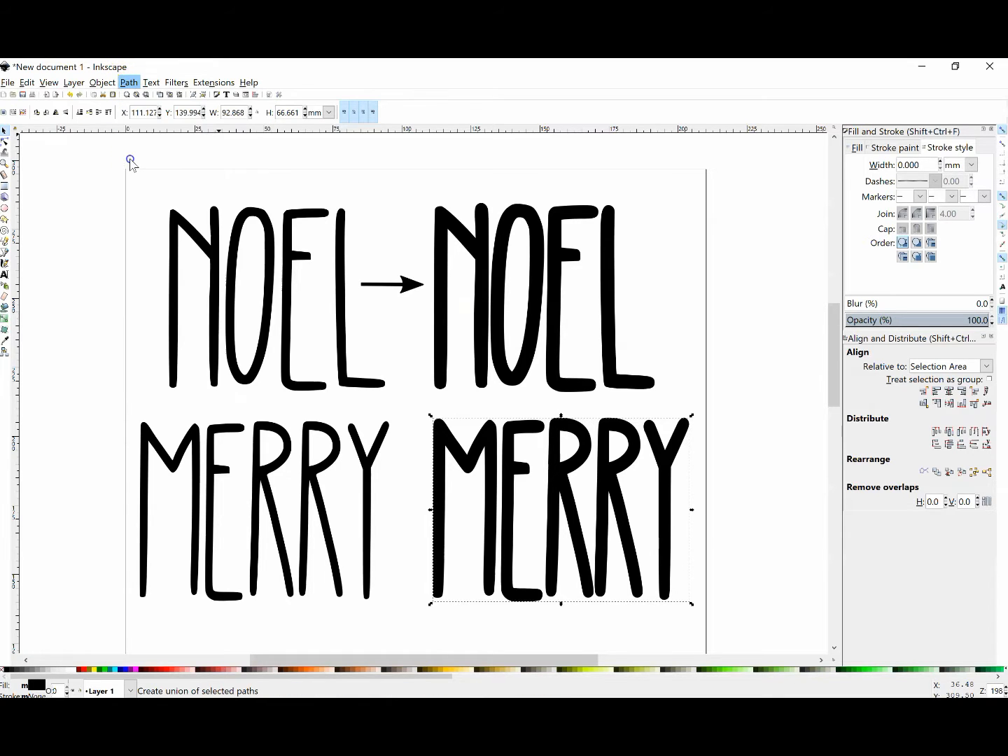
# Check the united MERRY's contours in outline display mode, restore normal display and clear the selection.
pyautogui.click(49, 82)
pyautogui.moveTo(133, 111)
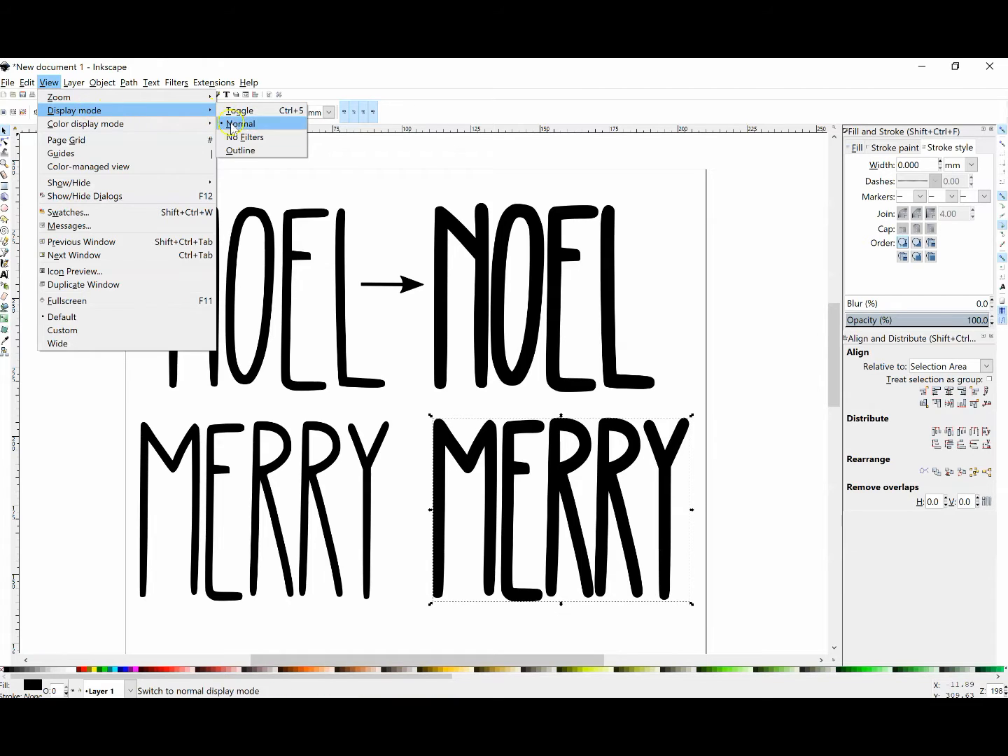
pyautogui.click(232, 151)
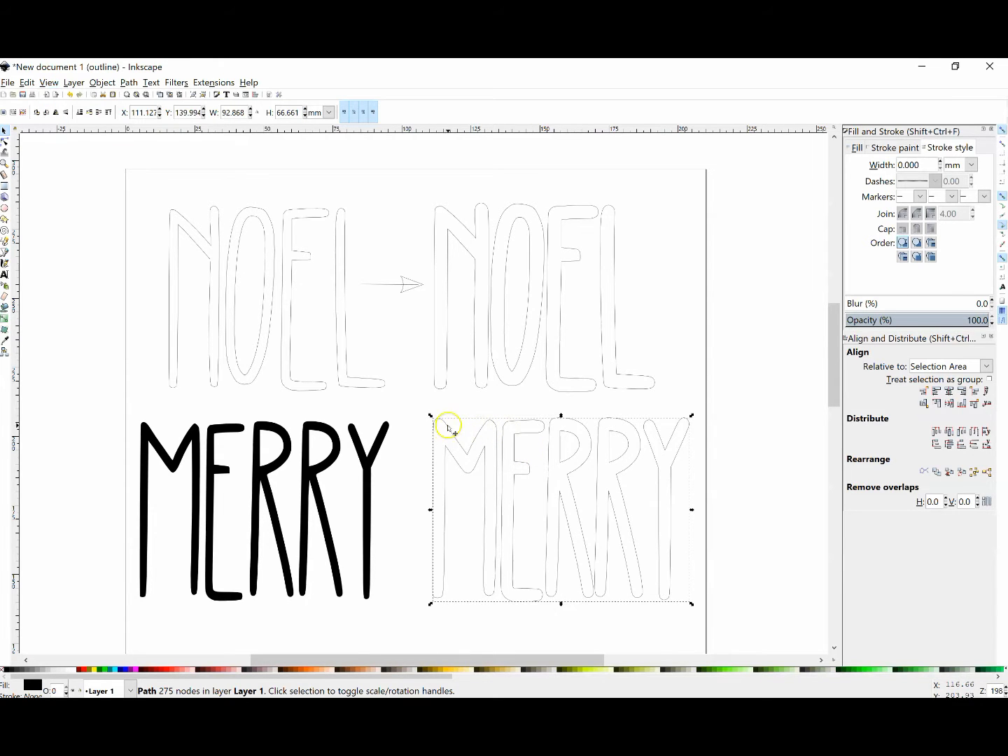
pyautogui.click(47, 84)
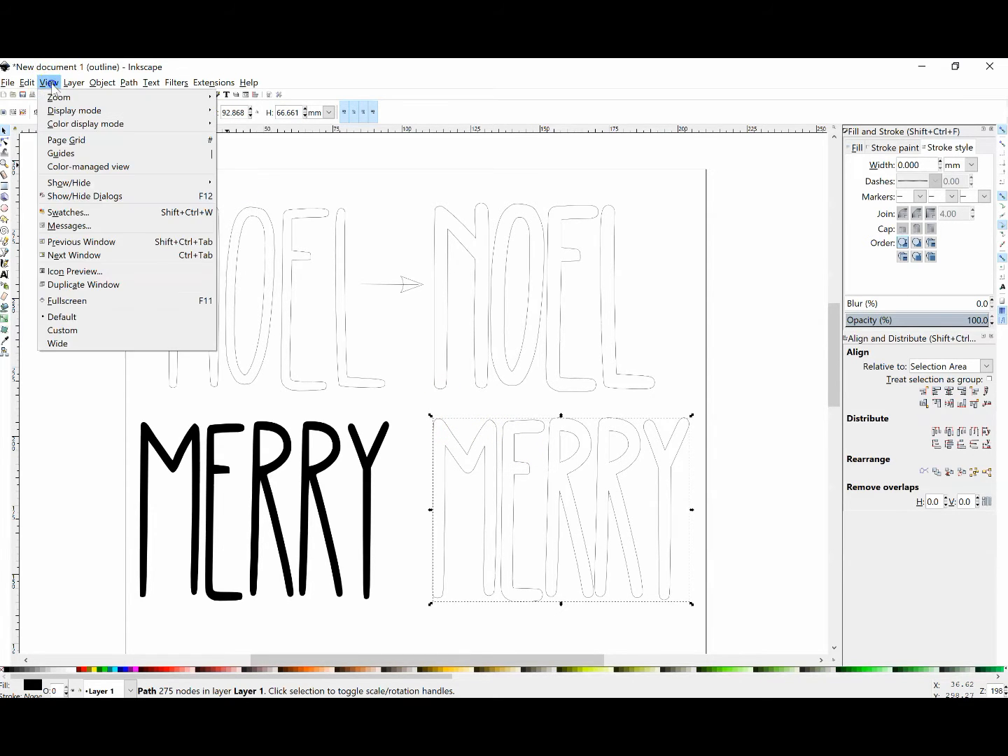
pyautogui.moveTo(208, 111)
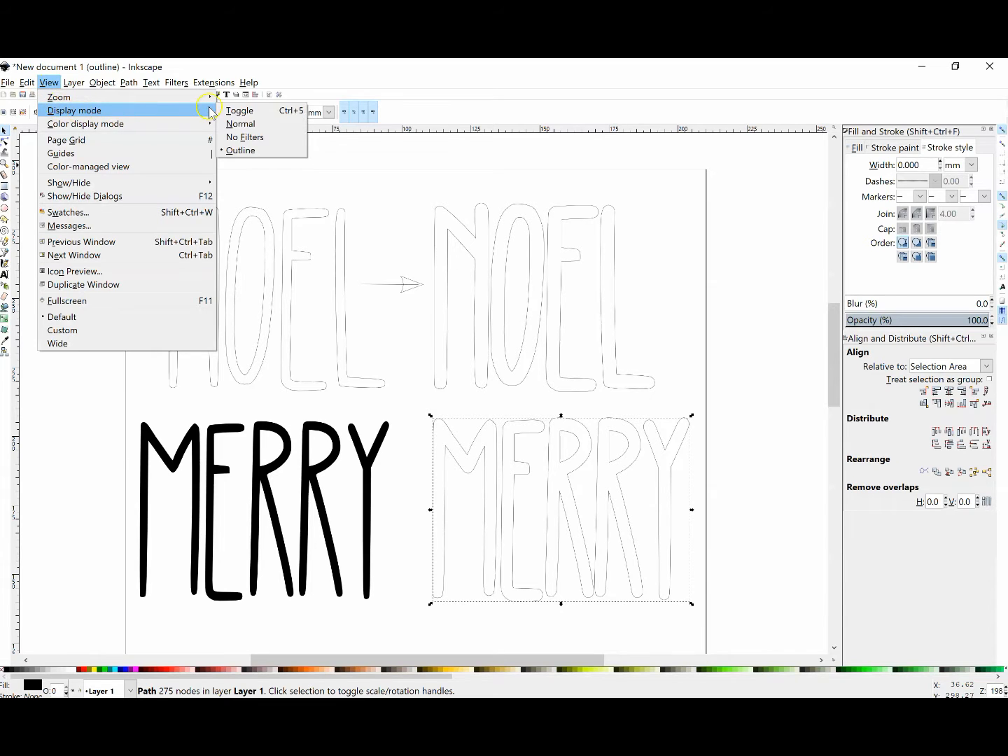
pyautogui.click(242, 124)
pyautogui.click(669, 343)
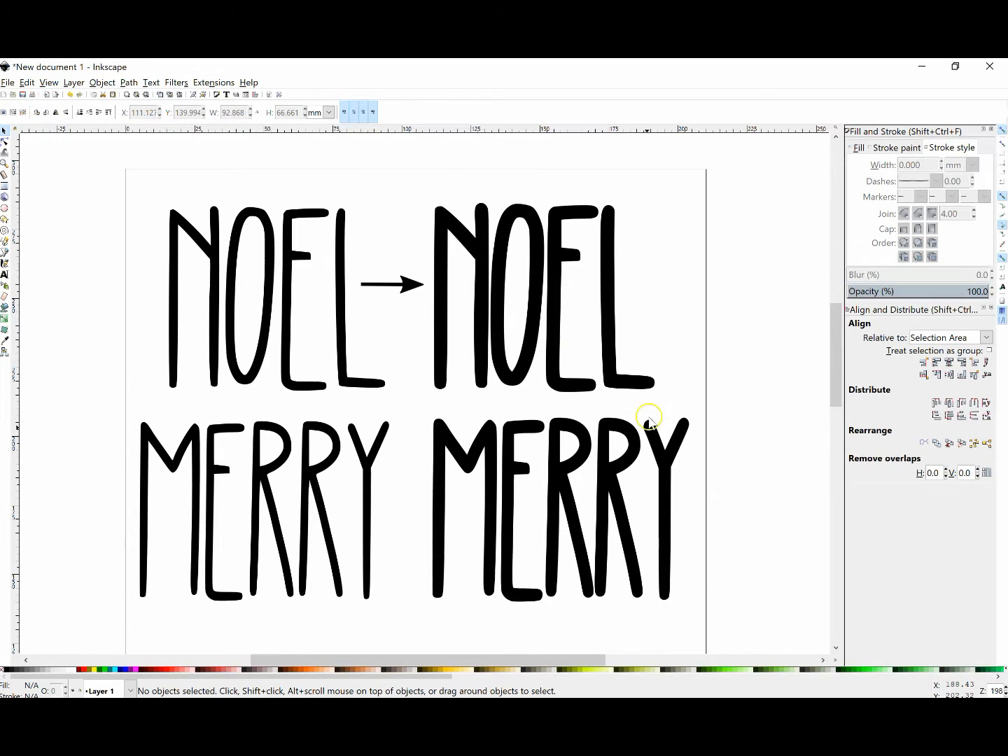